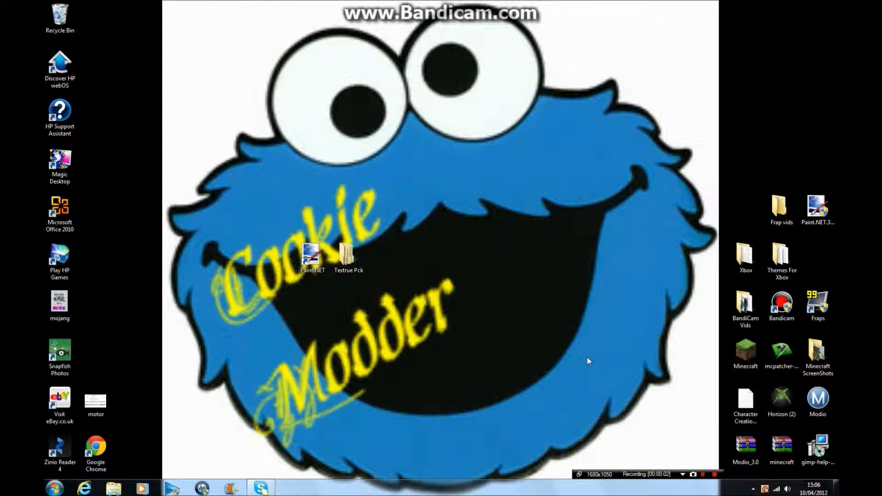
- Launch Paint.NET from the desktop and open the Textrue Pck folder
{"action": "double_click", "coordinate": [303, 272]}
{"action": "left_click", "coordinate": [360, 288]}
{"action": "right_click", "coordinate": [98, 203]}
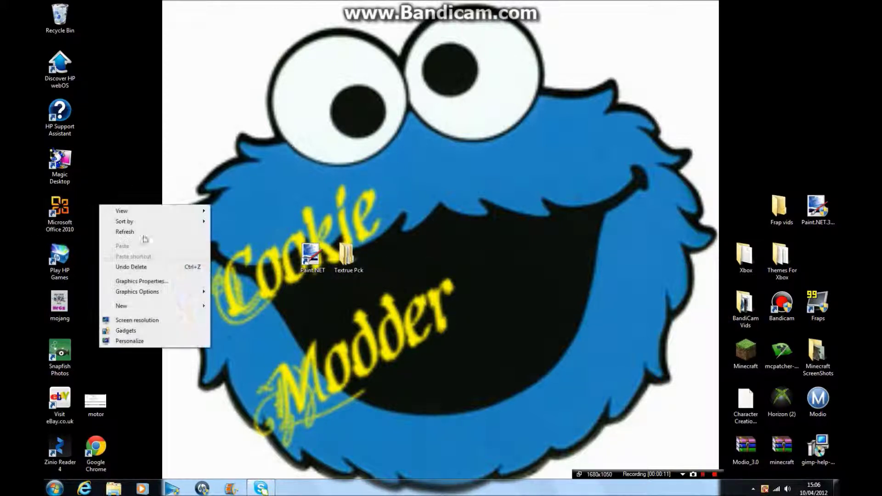
{"action": "left_click", "coordinate": [351, 249]}
{"action": "double_click", "coordinate": [349, 253]}
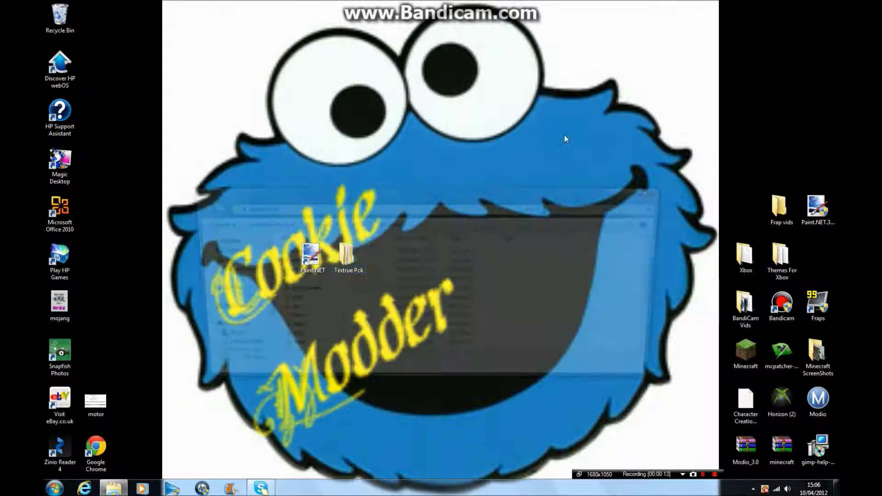
- Go through %appdata% to .minecraft\bin, look inside minecraft.jar, then close both windows
{"action": "left_click", "coordinate": [55, 488]}
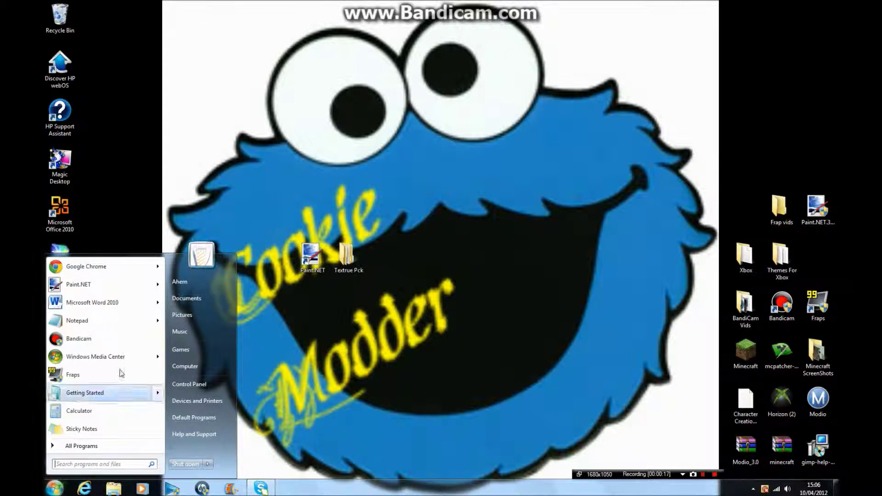
{"action": "type", "text": "%appdata%"}
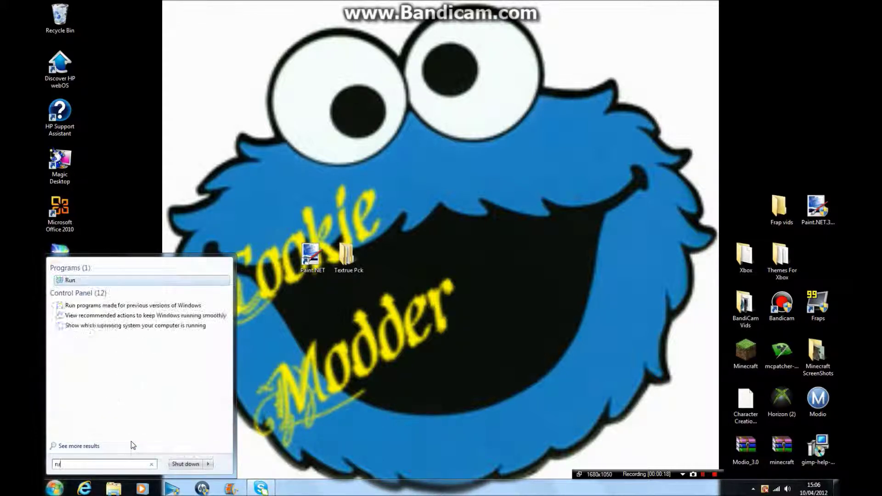
{"action": "key", "text": "Return"}
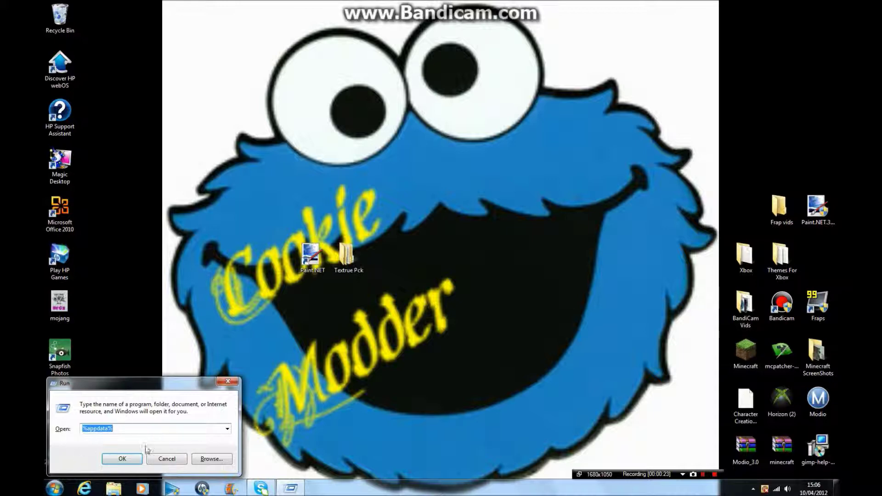
{"action": "left_click", "coordinate": [133, 459]}
{"action": "double_click", "coordinate": [312, 252]}
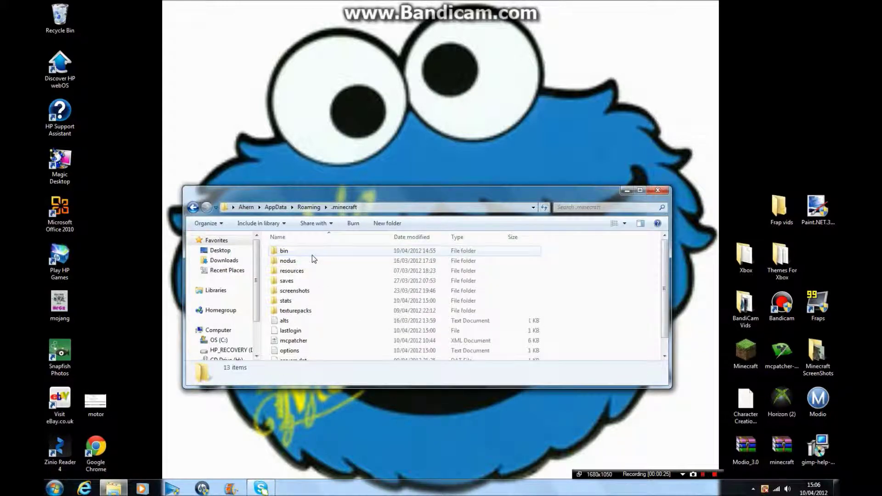
{"action": "double_click", "coordinate": [310, 250]}
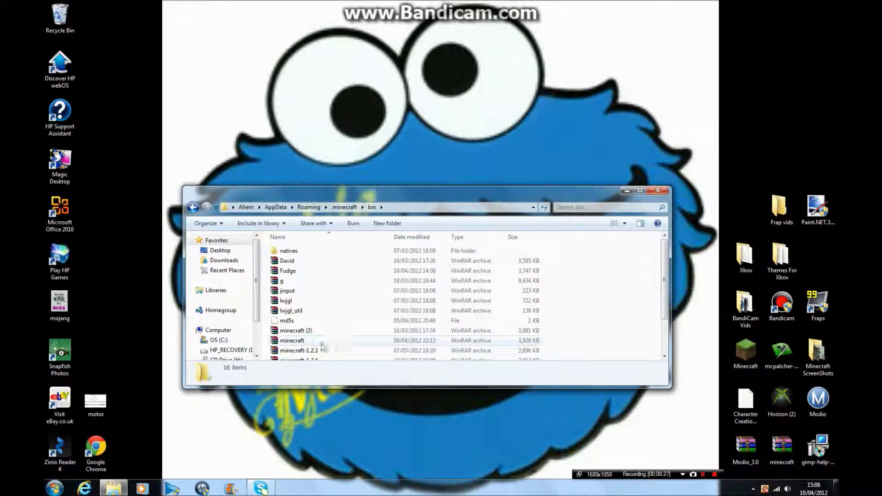
{"action": "double_click", "coordinate": [317, 340]}
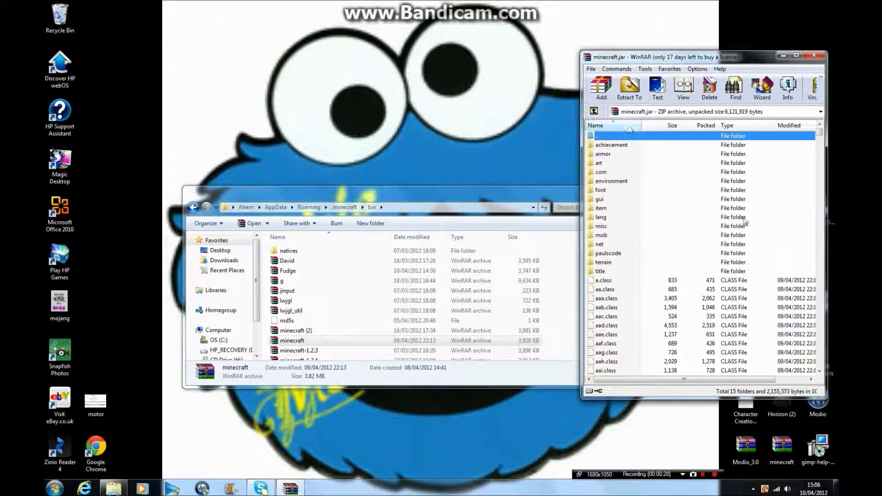
{"action": "mouse_move", "coordinate": [820, 133]}
{"action": "left_mouse_down"}
{"action": "mouse_move", "coordinate": [821, 374]}
{"action": "mouse_move", "coordinate": [820, 131]}
{"action": "left_mouse_up"}
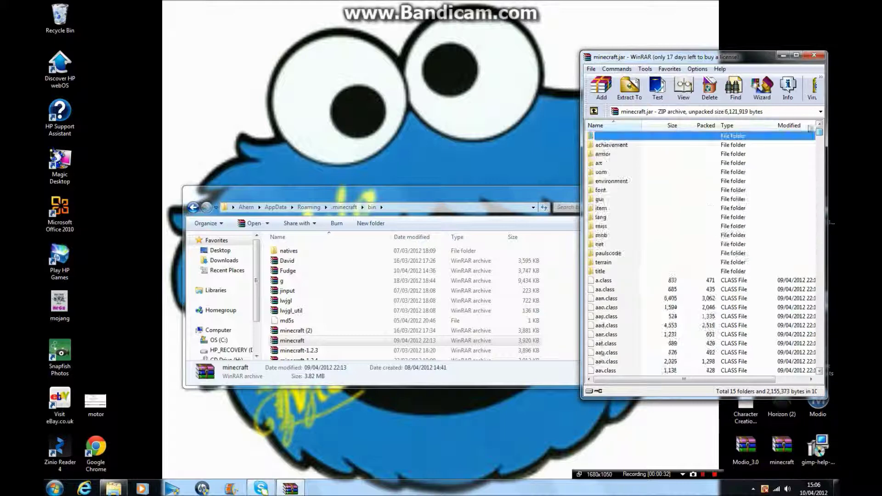
{"action": "left_click", "coordinate": [814, 55]}
{"action": "left_click", "coordinate": [666, 190]}
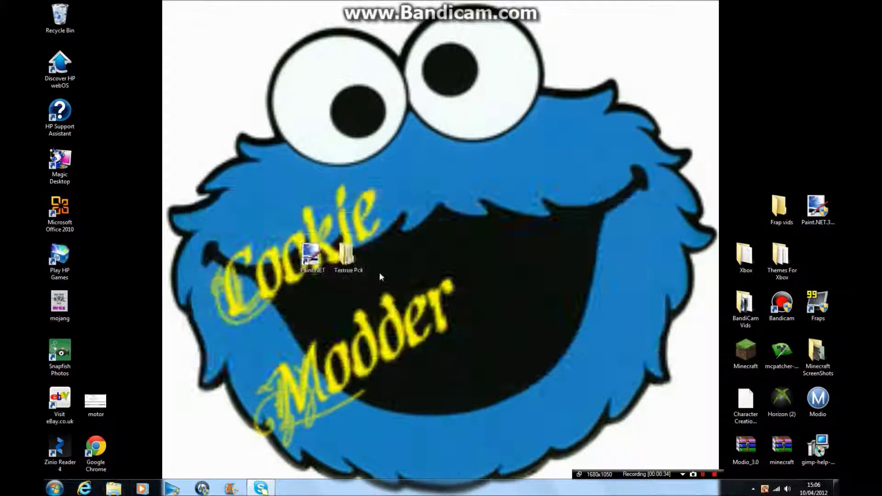
- Reopen the Textrue Pck folder and preview pack.png, then close the preview
{"action": "double_click", "coordinate": [349, 256]}
{"action": "scroll", "coordinate": [614, 252], "scroll_direction": "down", "scroll_amount": 3}
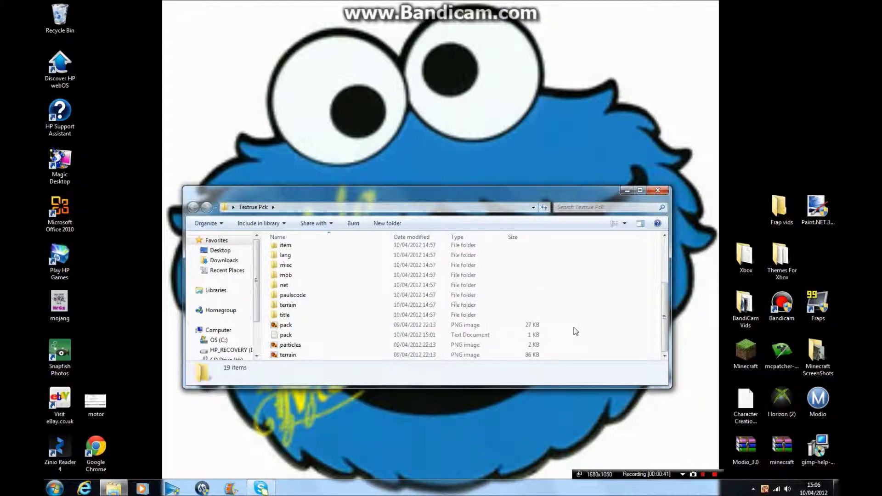
{"action": "left_click_drag", "start_coordinate": [594, 325], "coordinate": [423, 370]}
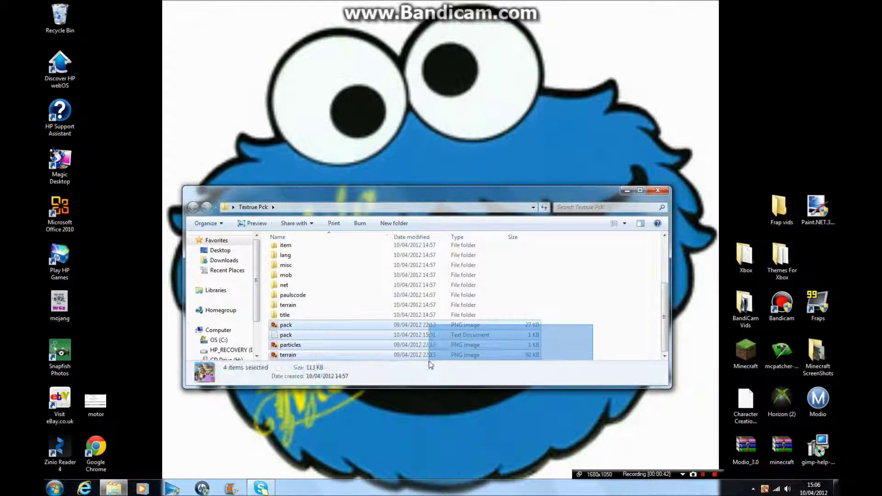
{"action": "left_click", "coordinate": [628, 312]}
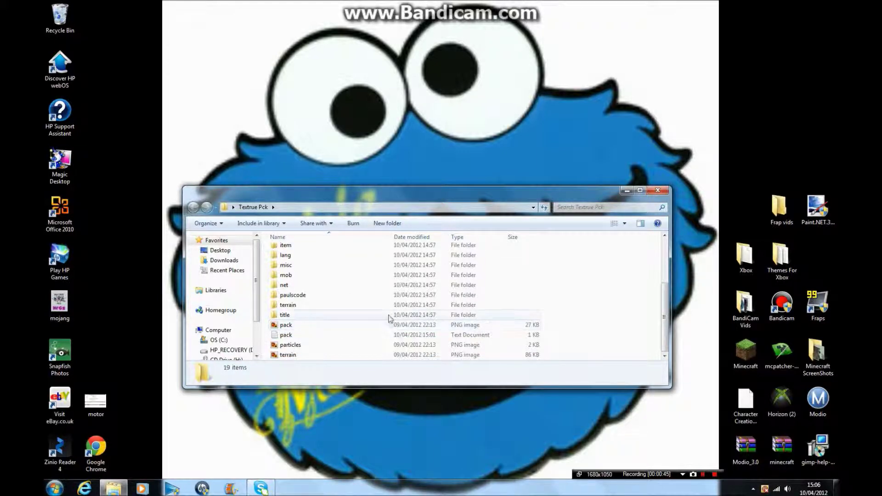
{"action": "left_click", "coordinate": [399, 327]}
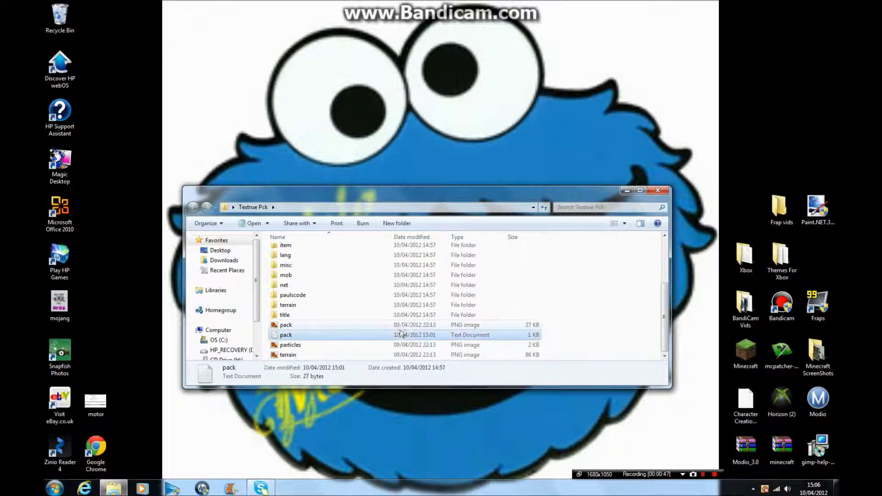
{"action": "double_click", "coordinate": [401, 328]}
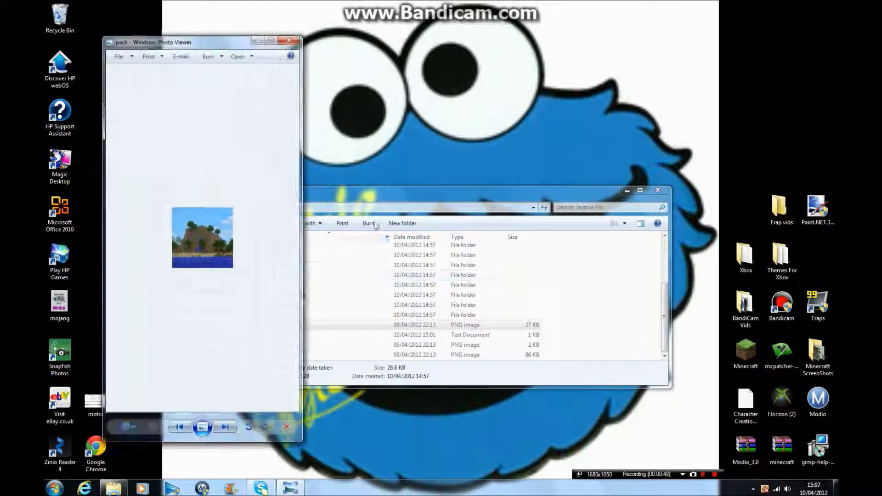
{"action": "left_click", "coordinate": [289, 39]}
{"action": "right_click", "coordinate": [398, 325]}
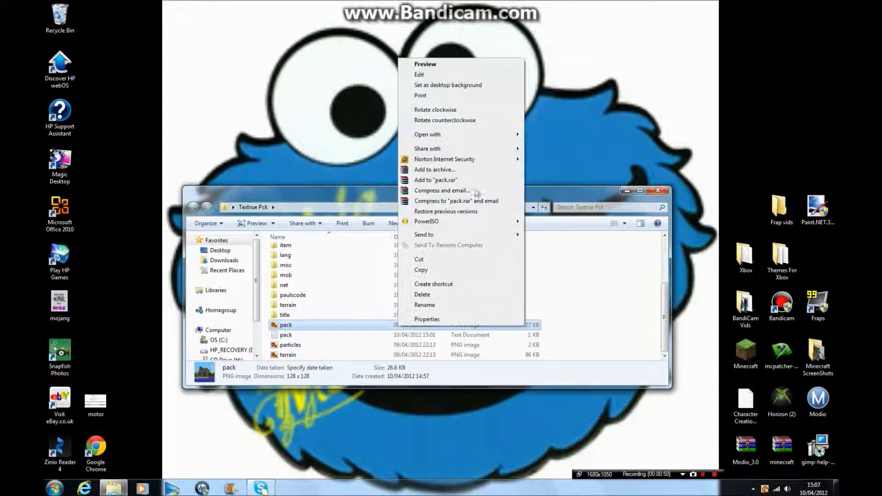
- Open pack.png in Paint.NET with the Text tool selected, zoomed to 300%
{"action": "mouse_move", "coordinate": [477, 136]}
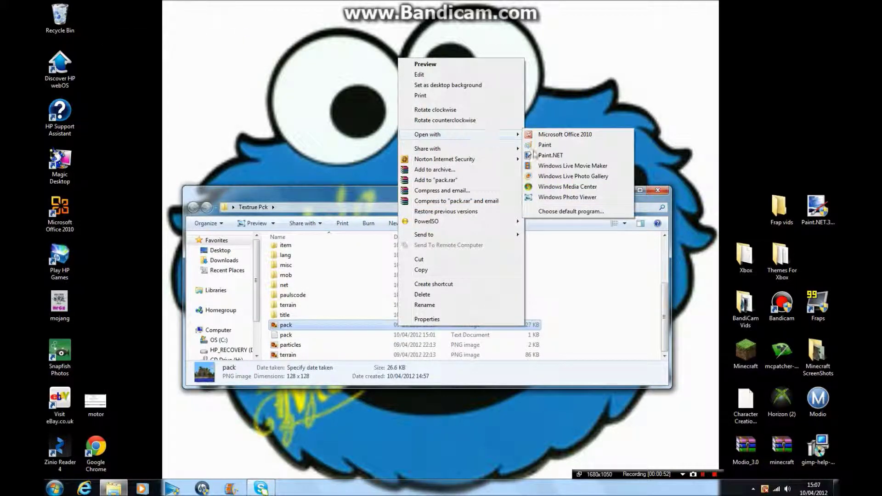
{"action": "left_click", "coordinate": [549, 155]}
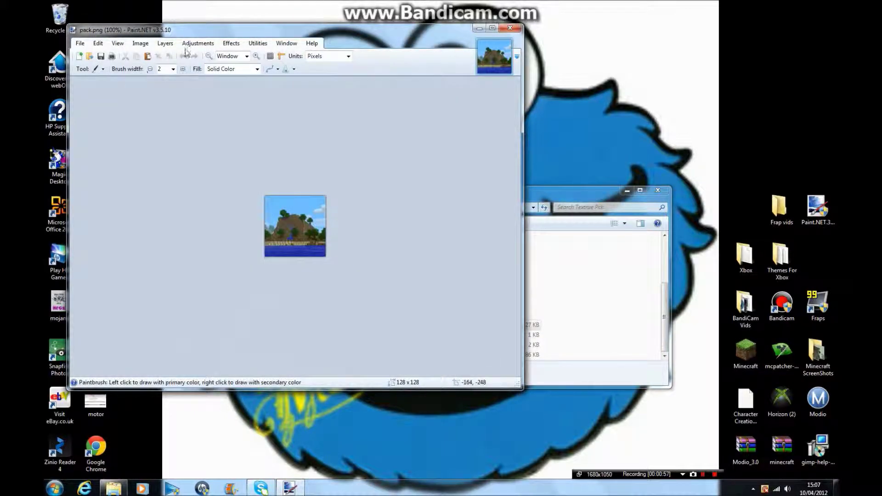
{"action": "left_click", "coordinate": [101, 69]}
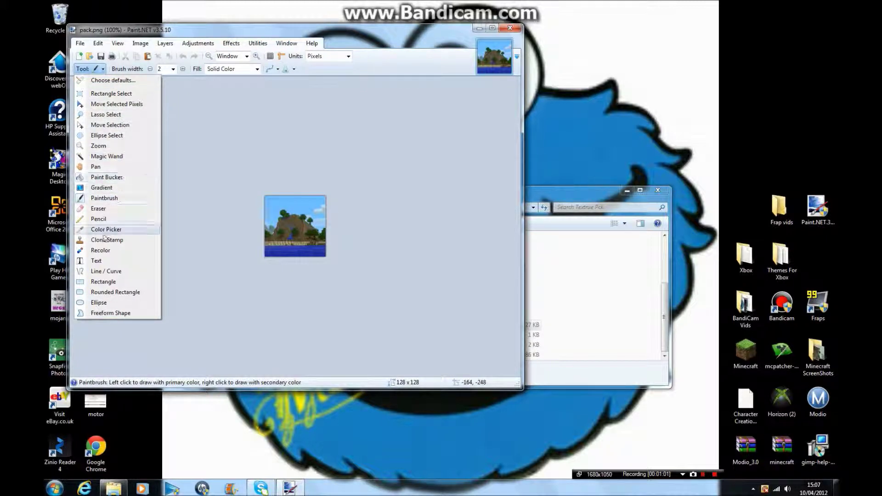
{"action": "left_click", "coordinate": [97, 260]}
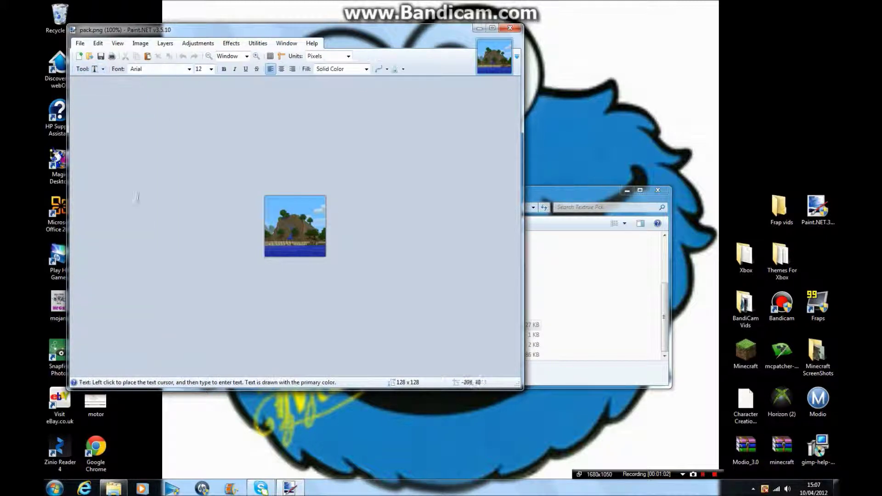
{"action": "left_click", "coordinate": [257, 57]}
{"action": "left_click", "coordinate": [256, 56]}
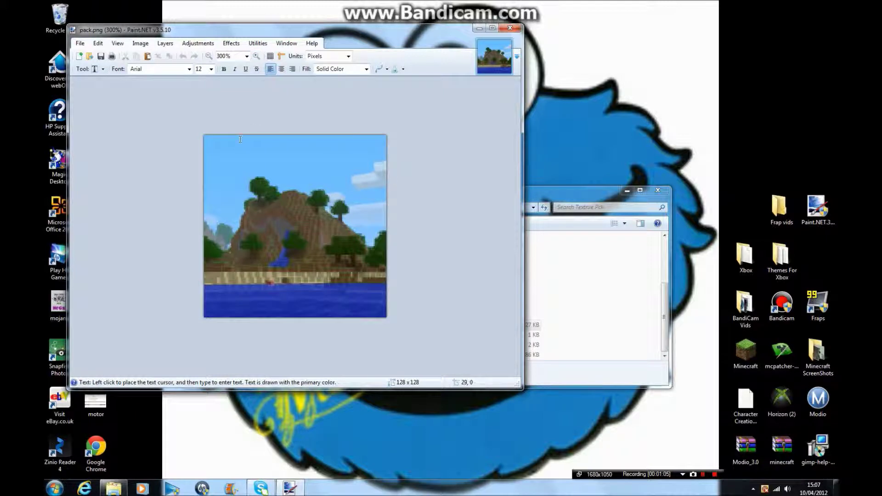
- Add a 'Texture Pack' caption, move it onto the hill, then close without saving
{"action": "left_click", "coordinate": [227, 144]}
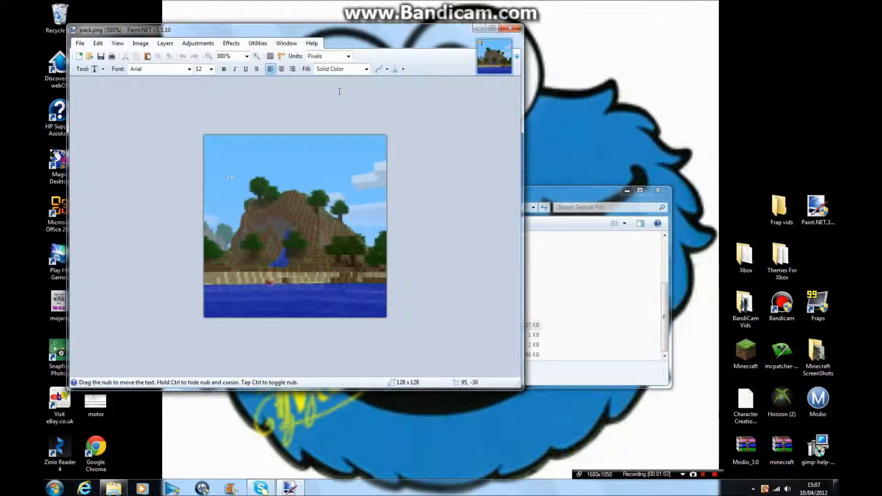
{"action": "type", "text": "Textu"}
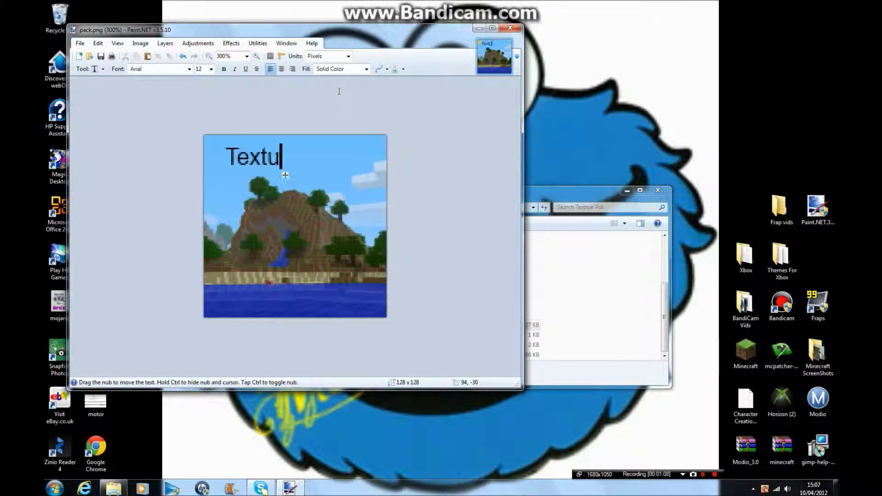
{"action": "type", "text": "re PP"}
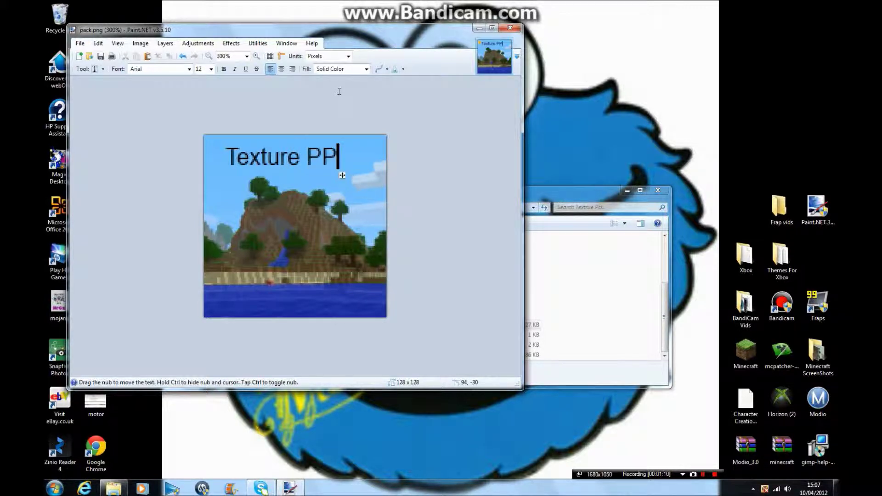
{"action": "key", "text": "BackSpace"}
{"action": "type", "text": "ack"}
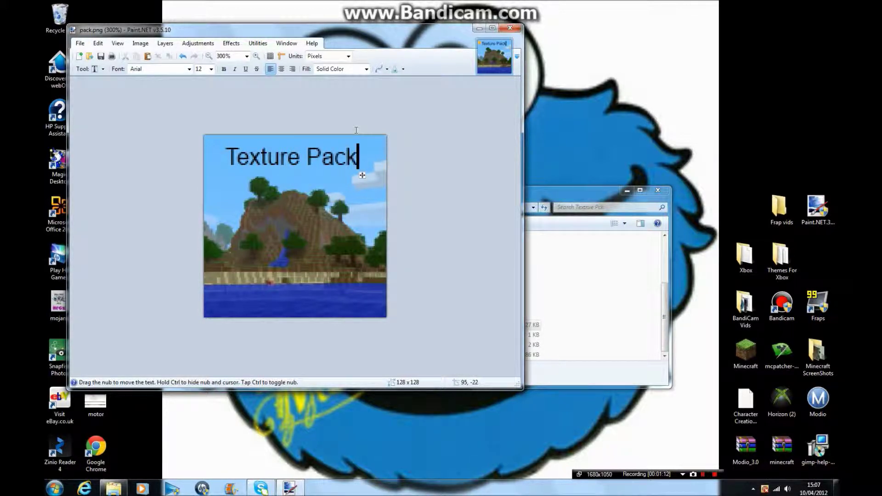
{"action": "left_click_drag", "start_coordinate": [363, 175], "coordinate": [360, 228]}
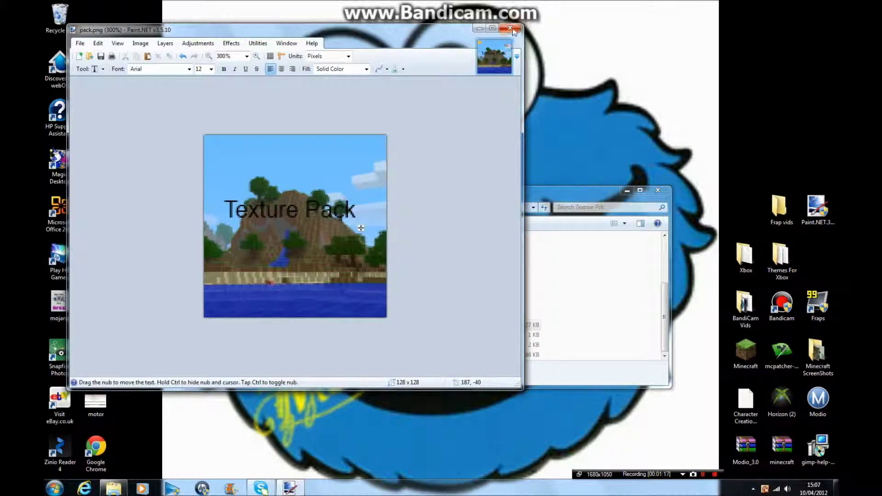
{"action": "left_click", "coordinate": [513, 29]}
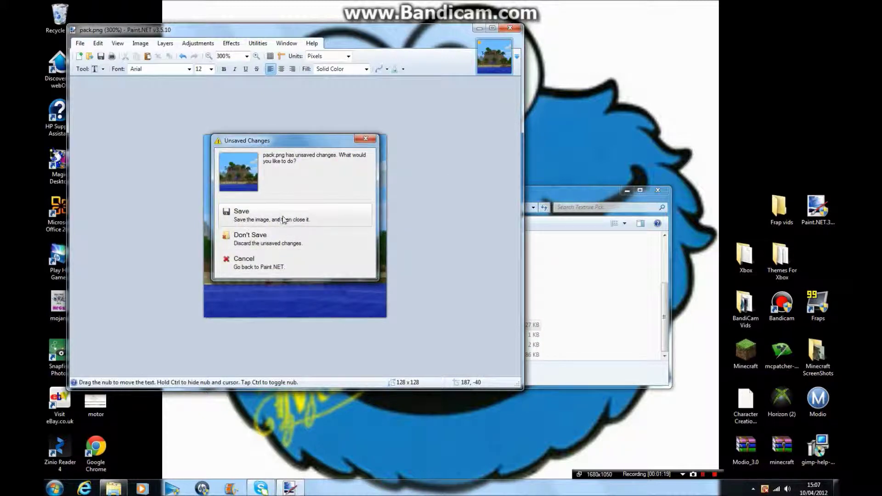
{"action": "left_click", "coordinate": [262, 238]}
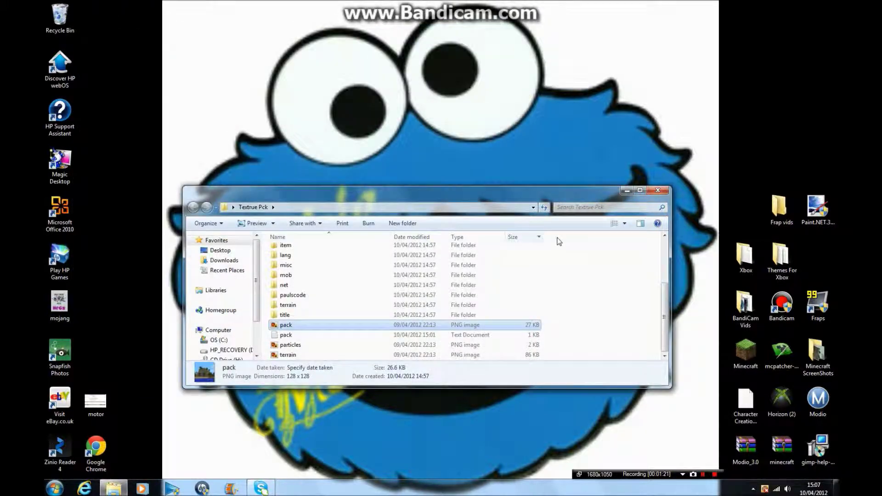
- Open the pack description text file in Notepad, review its line, and close it
{"action": "double_click", "coordinate": [330, 338]}
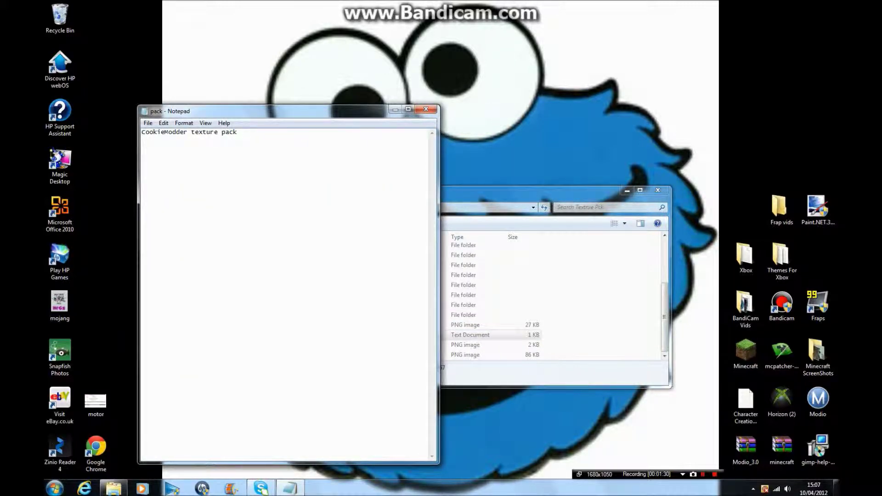
{"action": "key", "text": "End"}
{"action": "key", "text": "shift+ctrl+Left"}
{"action": "key", "text": "shift+ctrl+Left"}
{"action": "key", "text": "shift+Home"}
{"action": "key", "text": "Down"}
{"action": "left_click", "coordinate": [419, 109]}
- Preview particles.png and then terrain.png in Photo Viewer, closing each afterwards
{"action": "left_click", "coordinate": [377, 347]}
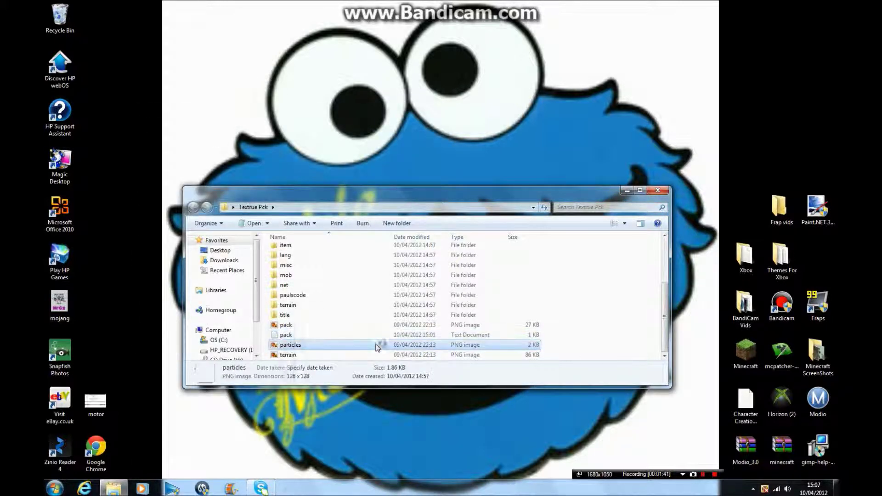
{"action": "double_click", "coordinate": [376, 347]}
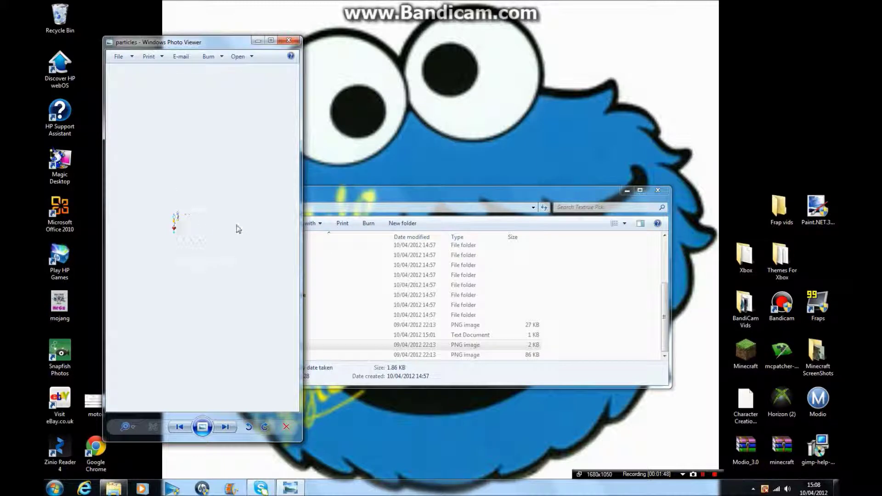
{"action": "left_click", "coordinate": [289, 40]}
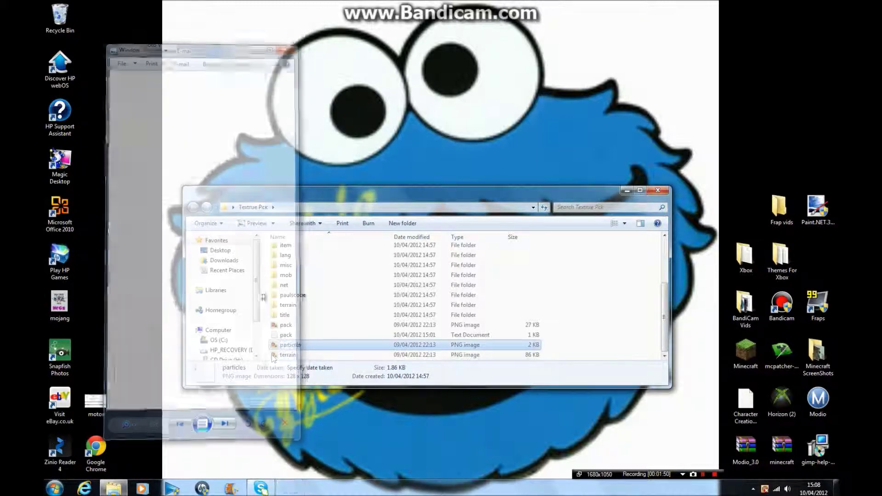
{"action": "double_click", "coordinate": [284, 356]}
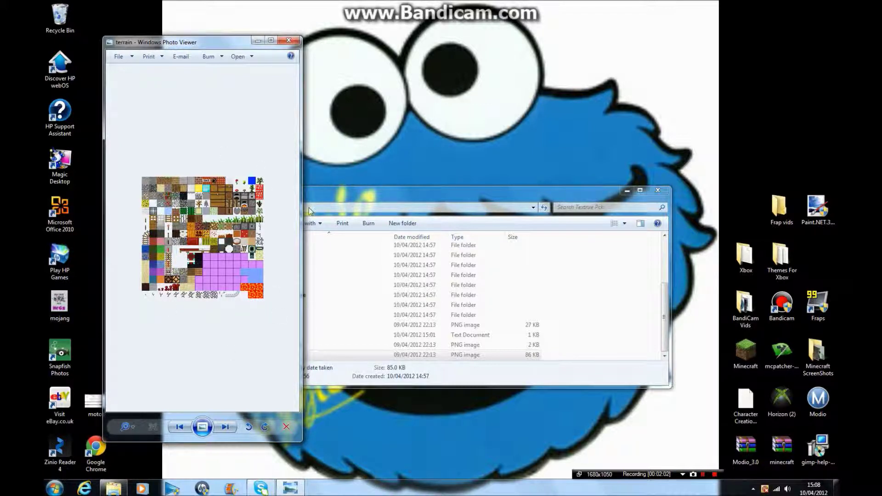
{"action": "left_click", "coordinate": [296, 41]}
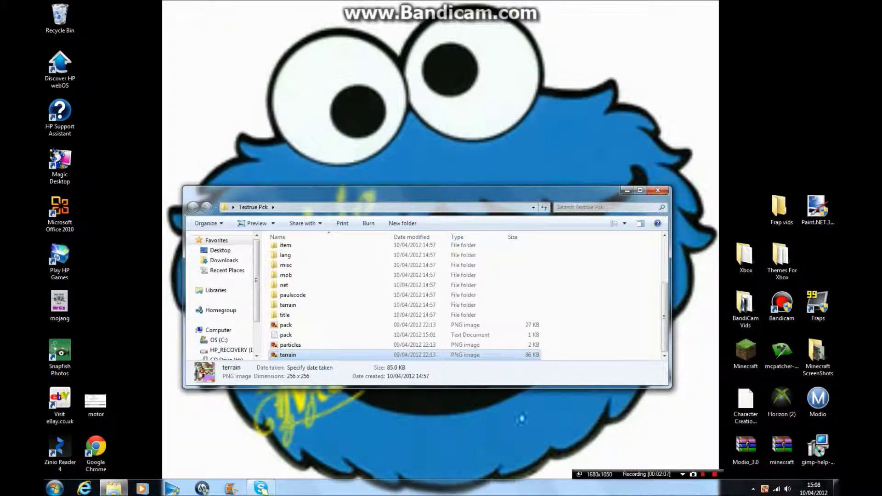
{"action": "right_click", "coordinate": [496, 357]}
- Open terrain.png in Paint.NET at 300%, test a stroke on the pumpkin tile, and discard it
{"action": "mouse_move", "coordinate": [573, 168]}
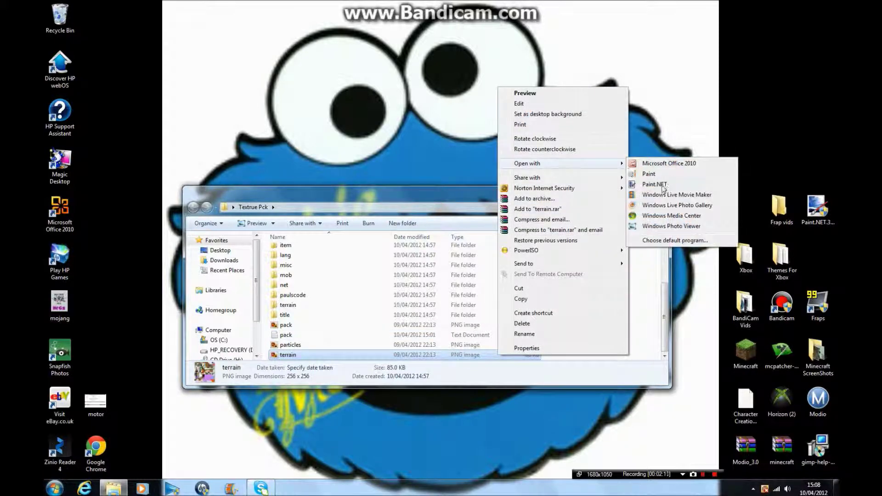
{"action": "left_click", "coordinate": [654, 184]}
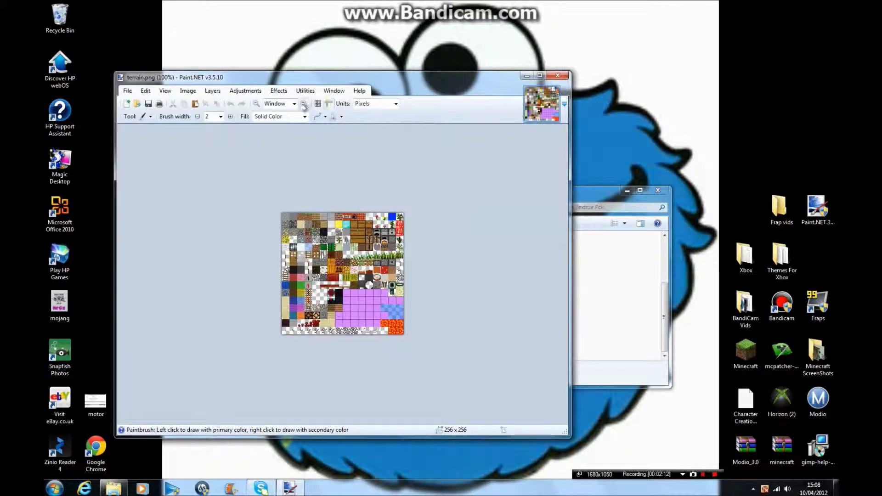
{"action": "left_click", "coordinate": [304, 104]}
{"action": "left_click", "coordinate": [303, 103]}
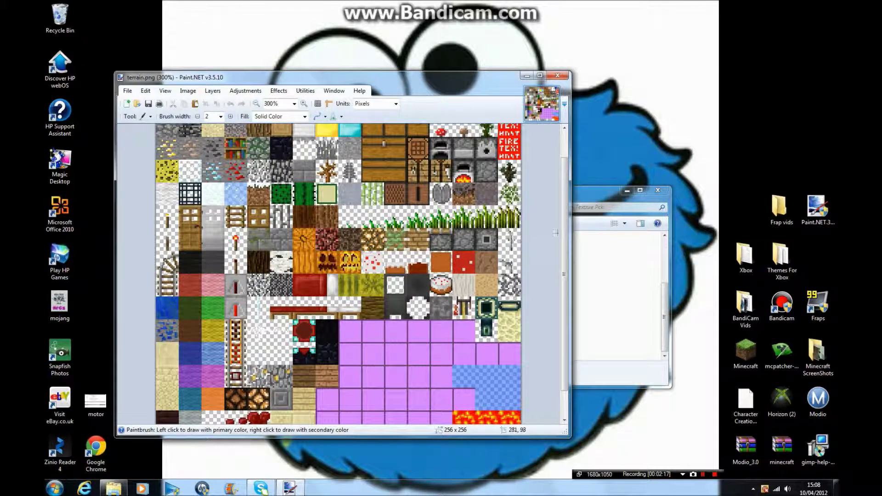
{"action": "left_click_drag", "start_coordinate": [564, 207], "coordinate": [564, 180]}
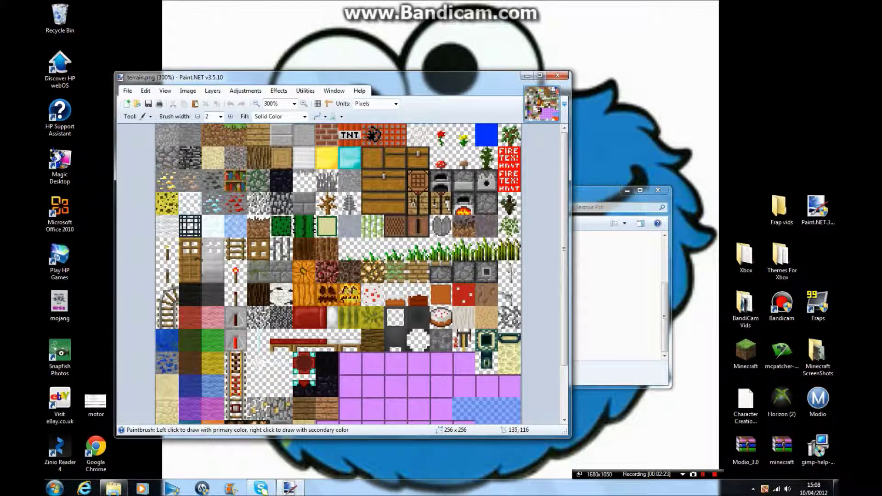
{"action": "left_click_drag", "start_coordinate": [301, 286], "coordinate": [304, 294]}
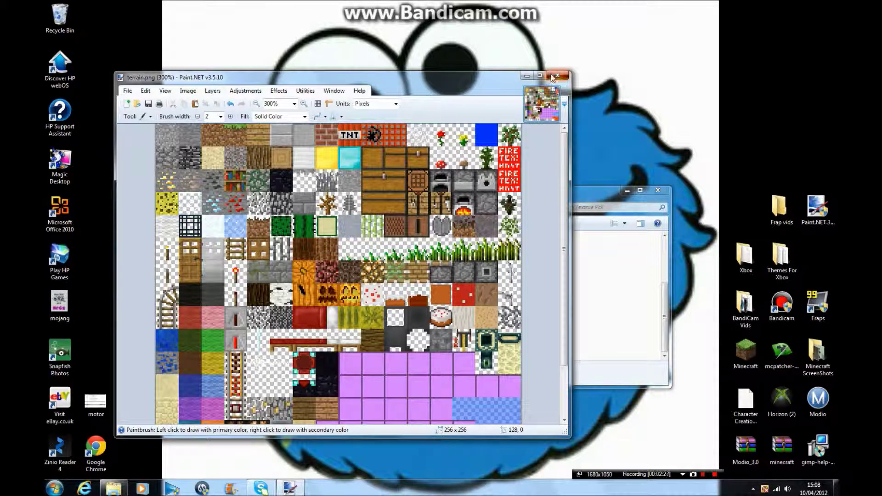
{"action": "left_click", "coordinate": [551, 77]}
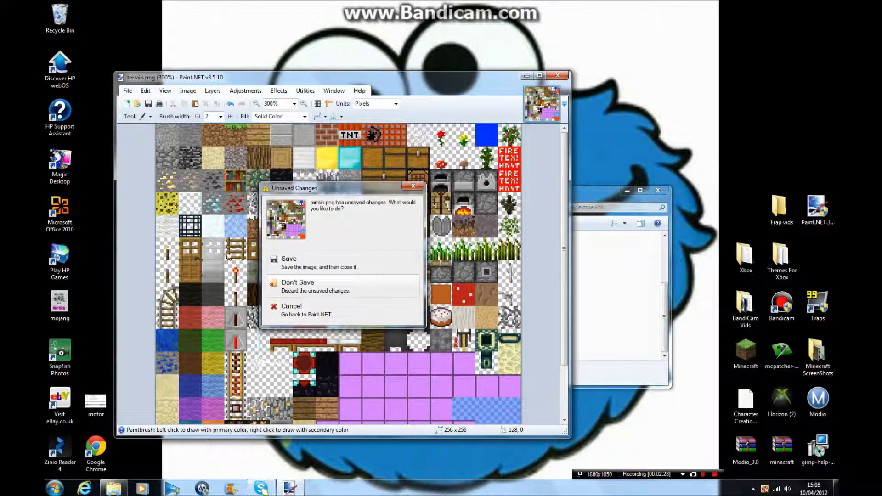
{"action": "left_click", "coordinate": [315, 284]}
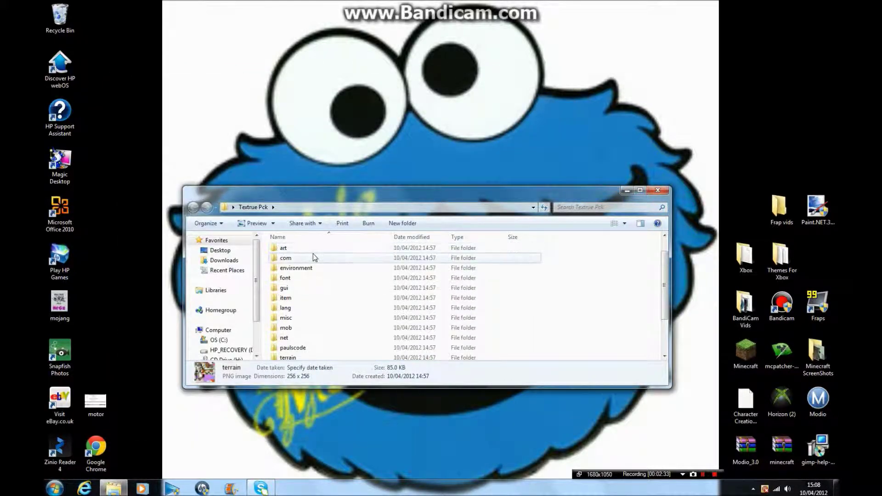
{"action": "double_click", "coordinate": [312, 251]}
{"action": "double_click", "coordinate": [312, 256]}
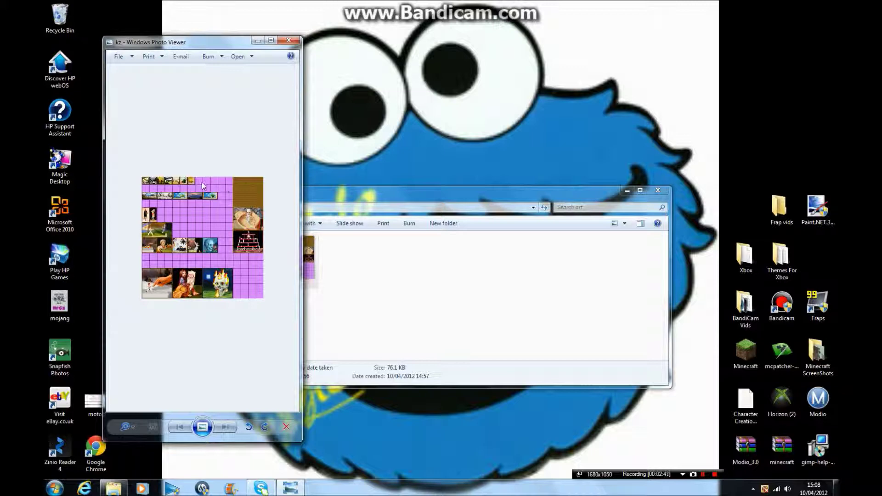
{"action": "left_click", "coordinate": [289, 40]}
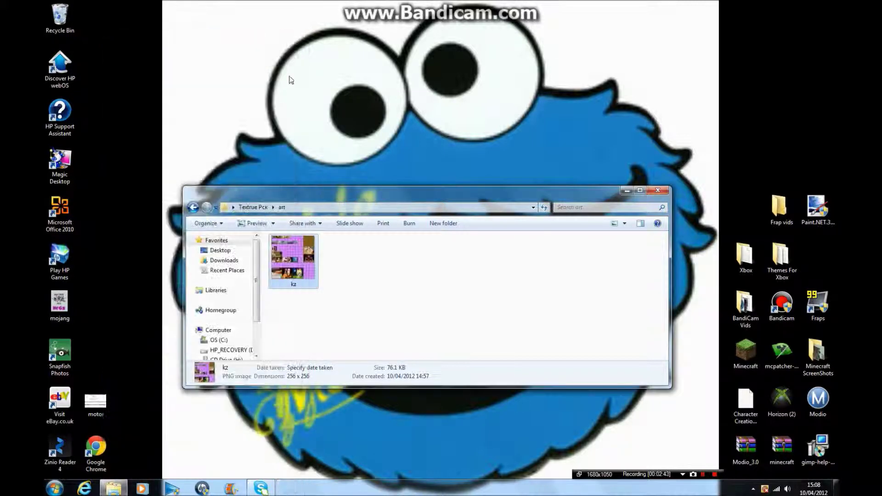
{"action": "left_click", "coordinate": [193, 207]}
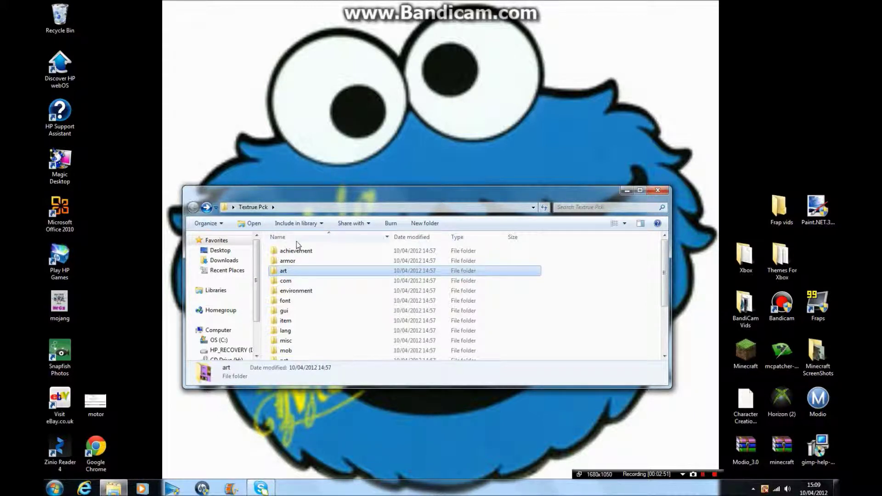
- Peek into the environment and font folders, then open gui and pick the alchemy image
{"action": "double_click", "coordinate": [330, 291]}
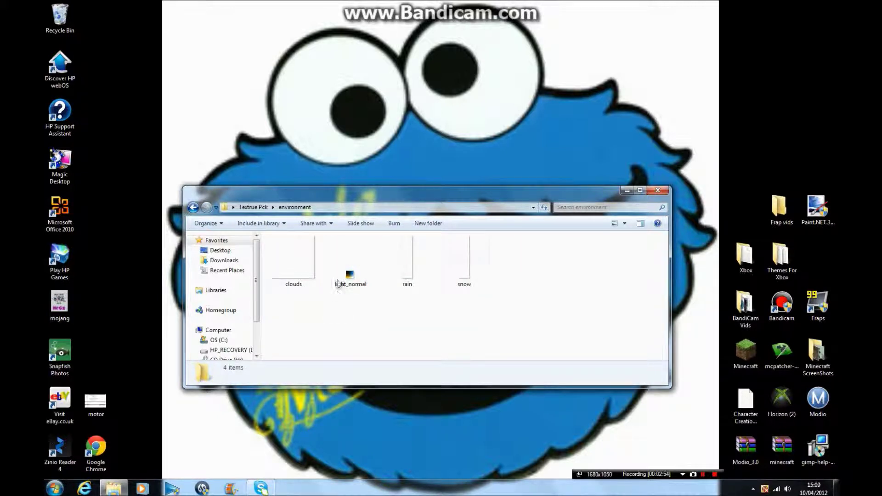
{"action": "left_click", "coordinate": [193, 207]}
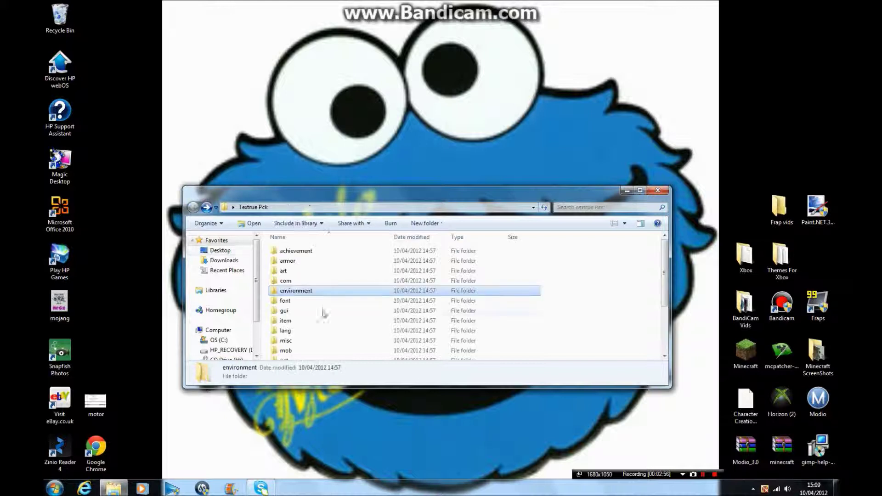
{"action": "double_click", "coordinate": [317, 298]}
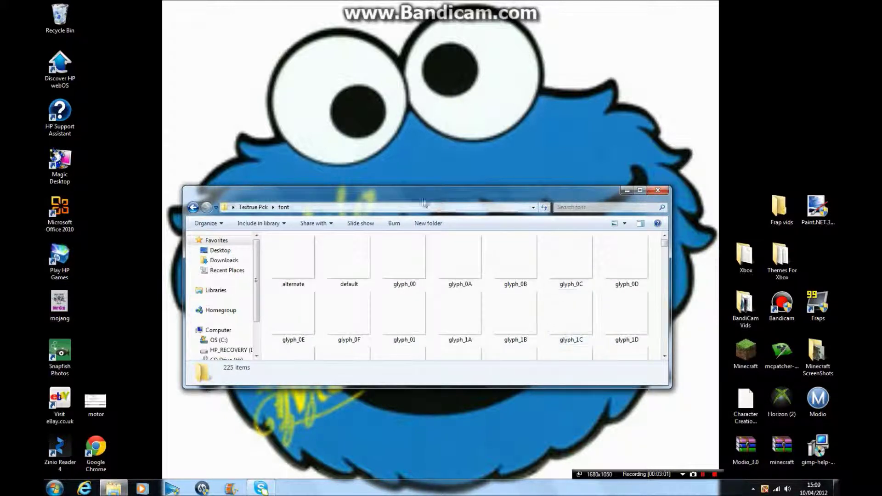
{"action": "left_click", "coordinate": [193, 208]}
{"action": "double_click", "coordinate": [295, 314]}
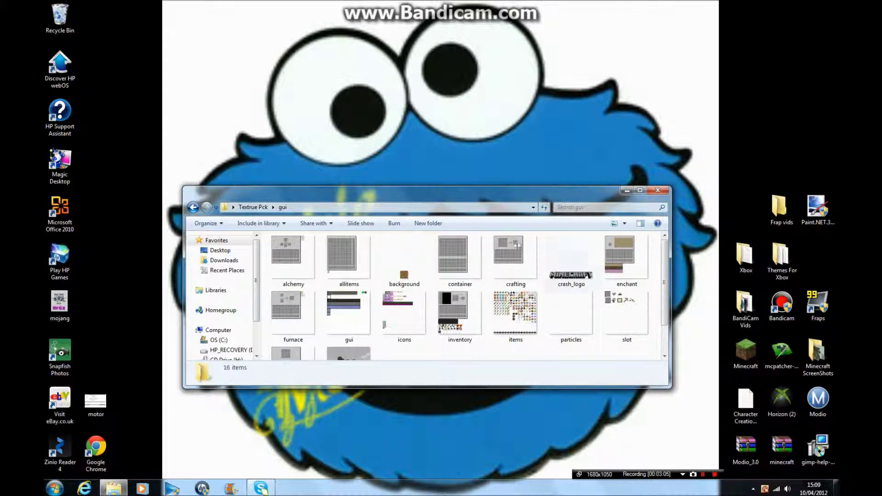
{"action": "scroll", "coordinate": [317, 258], "scroll_direction": "down", "scroll_amount": 1}
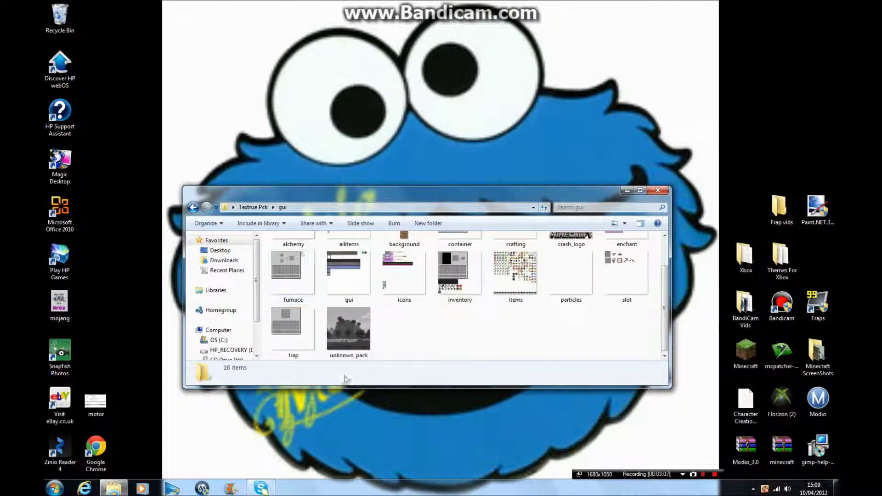
{"action": "scroll", "coordinate": [318, 261], "scroll_direction": "up", "scroll_amount": 1}
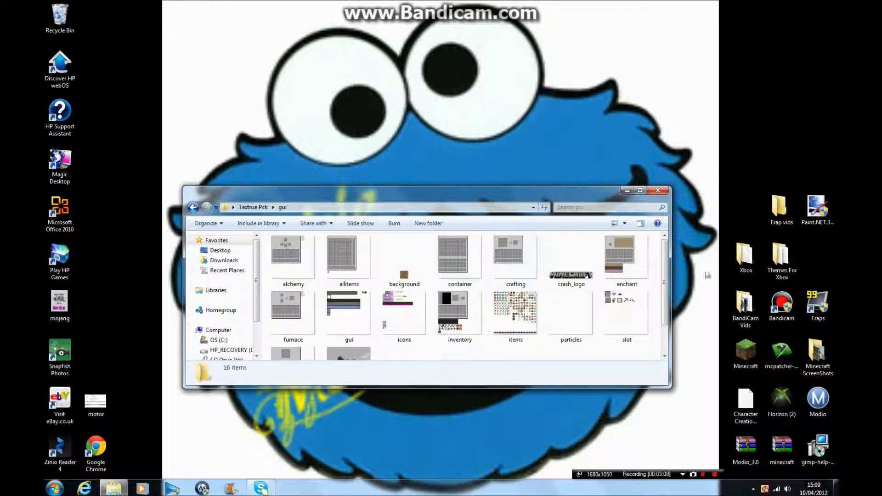
{"action": "left_click", "coordinate": [296, 255]}
{"action": "double_click", "coordinate": [296, 256]}
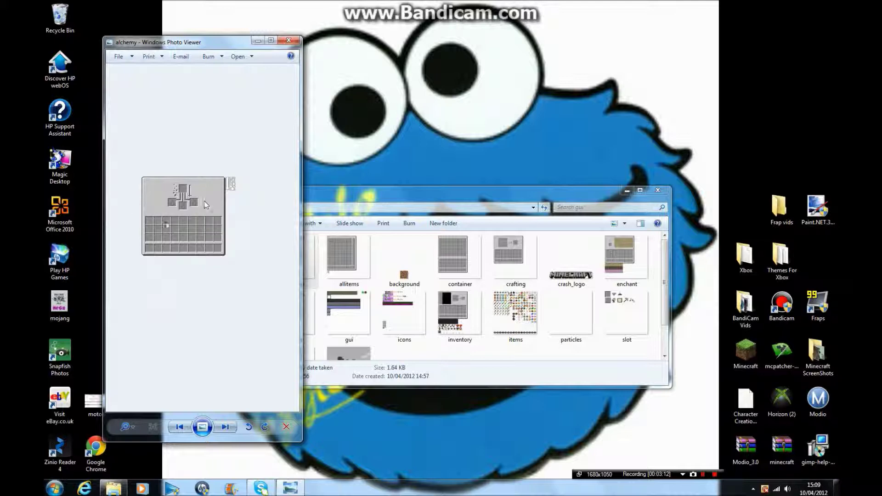
{"action": "left_click", "coordinate": [290, 41]}
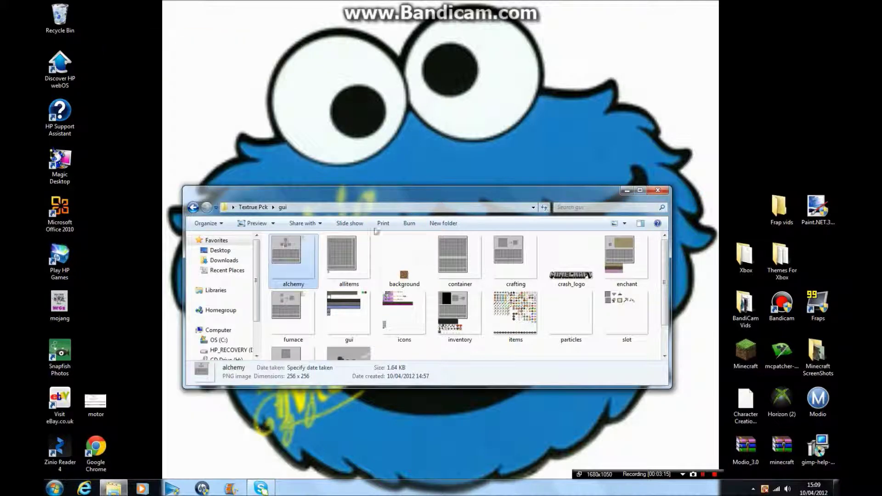
{"action": "double_click", "coordinate": [404, 312]}
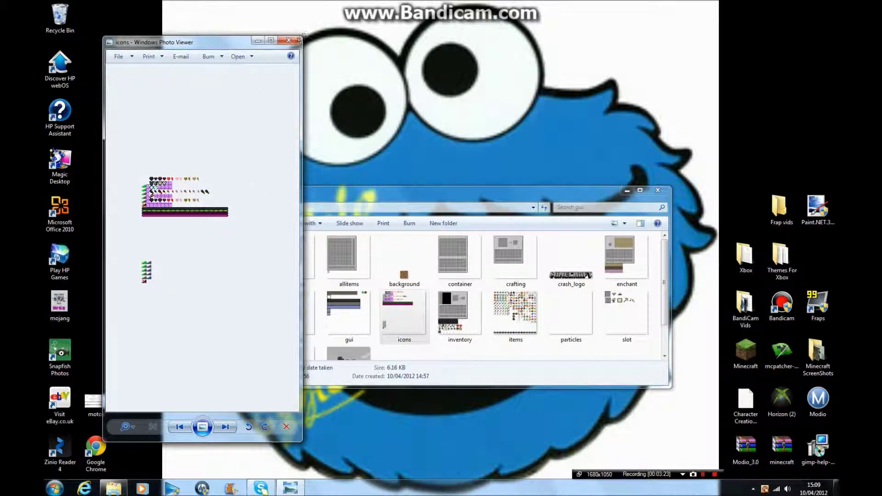
{"action": "left_click", "coordinate": [290, 40]}
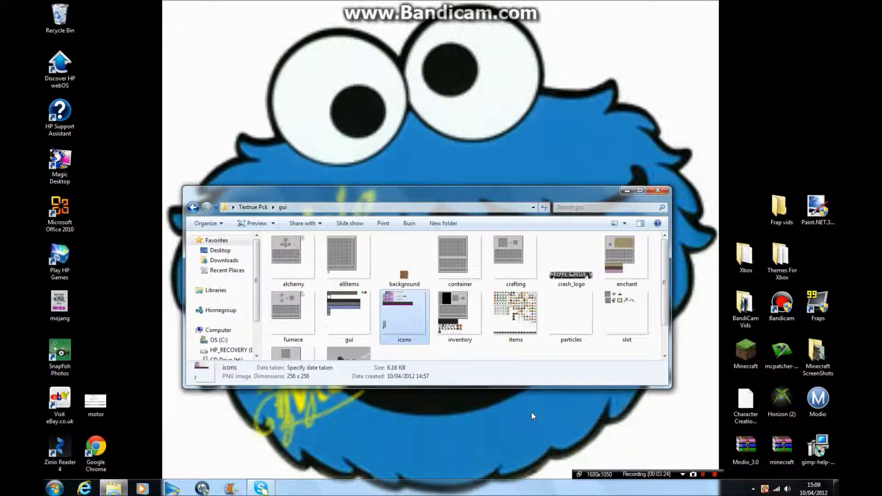
{"action": "double_click", "coordinate": [464, 327]}
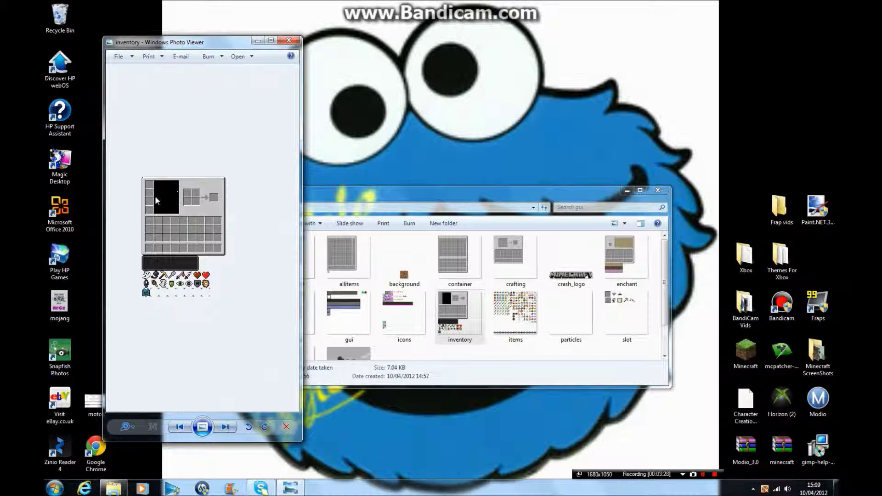
{"action": "left_click", "coordinate": [289, 40]}
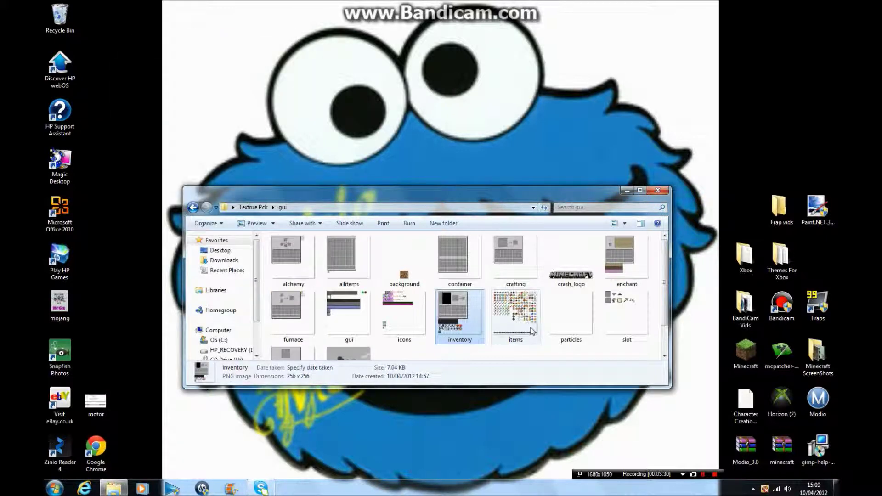
{"action": "left_click", "coordinate": [531, 330]}
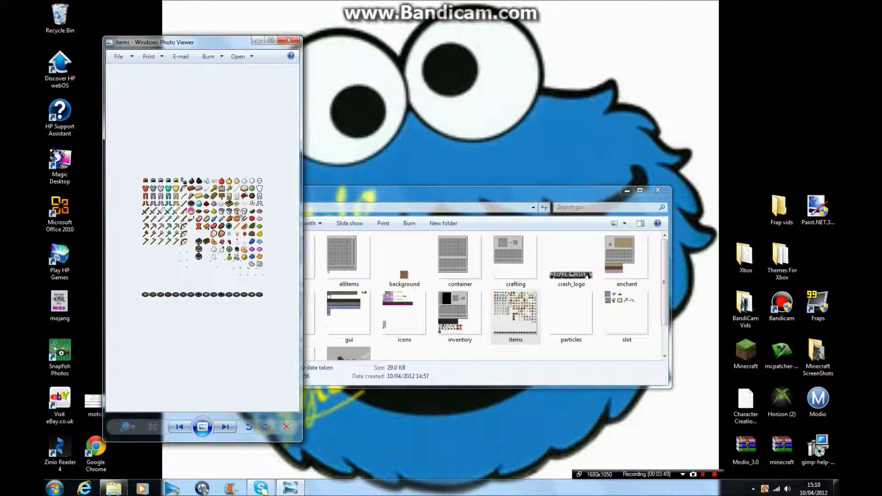
{"action": "left_click", "coordinate": [289, 40]}
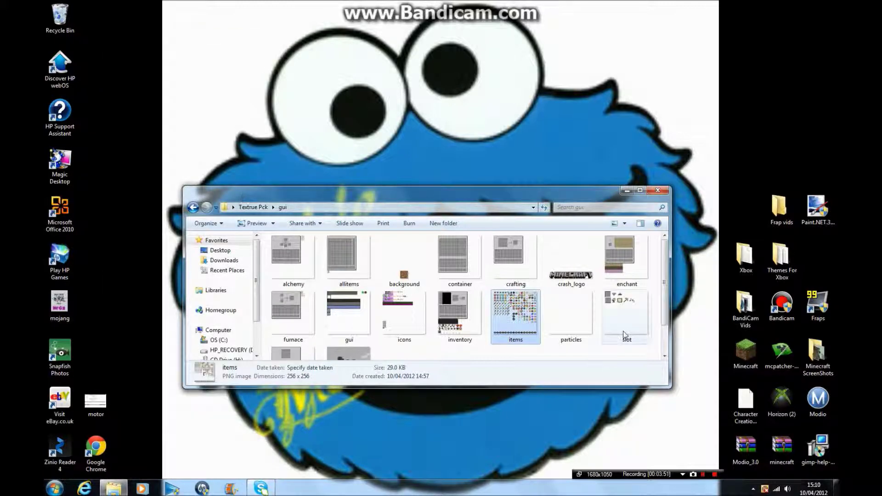
{"action": "left_click", "coordinate": [629, 320]}
{"action": "double_click", "coordinate": [629, 320]}
{"action": "left_click", "coordinate": [289, 41]}
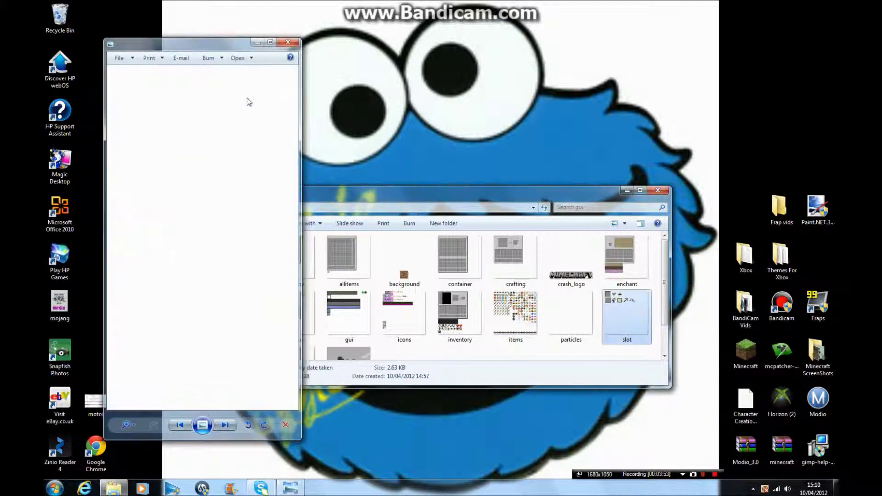
- Scroll through the 37 textures in the mob folder, then close the Textrue Pck window
{"action": "left_click", "coordinate": [193, 207]}
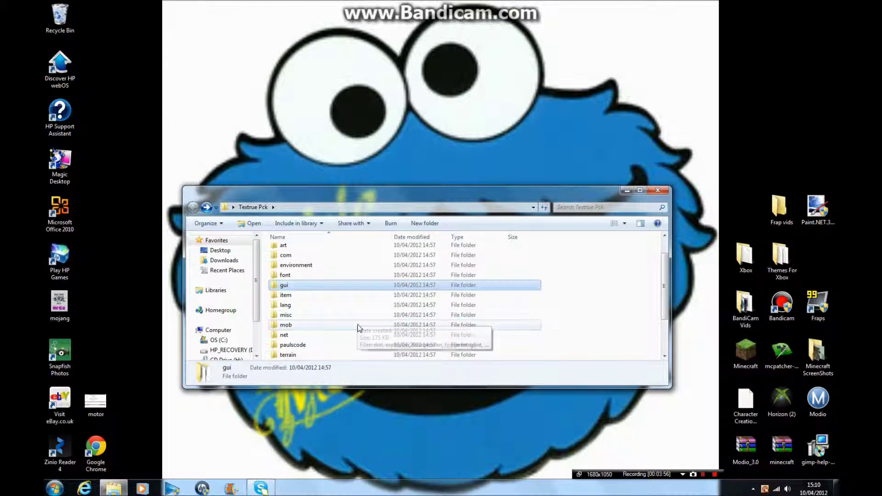
{"action": "double_click", "coordinate": [357, 325]}
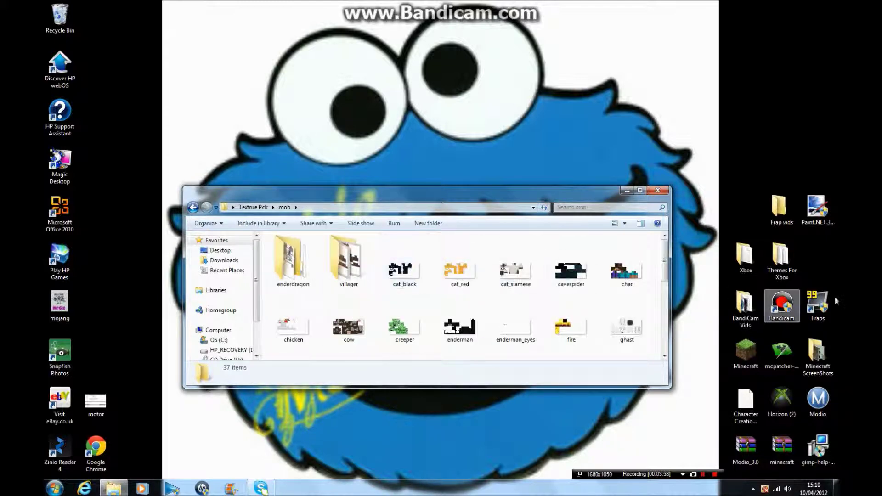
{"action": "scroll", "coordinate": [413, 272], "scroll_direction": "down", "scroll_amount": 3}
{"action": "scroll", "coordinate": [404, 294], "scroll_direction": "down", "scroll_amount": 3}
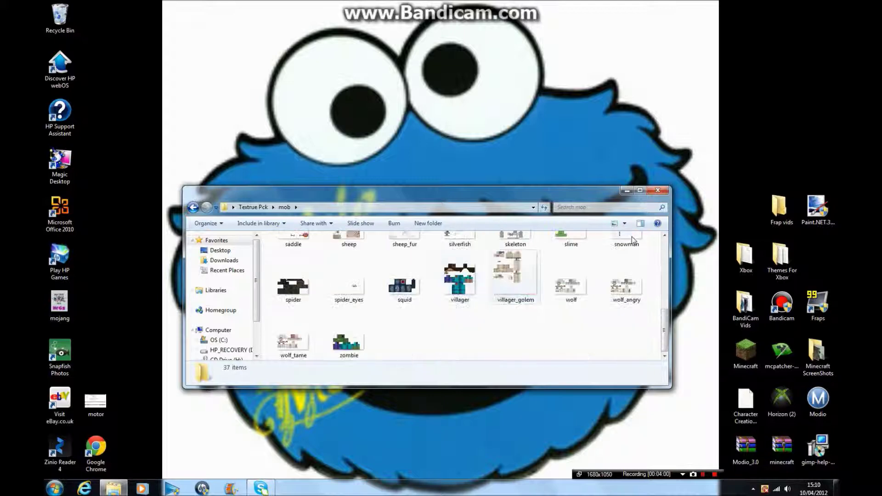
{"action": "left_click", "coordinate": [658, 190]}
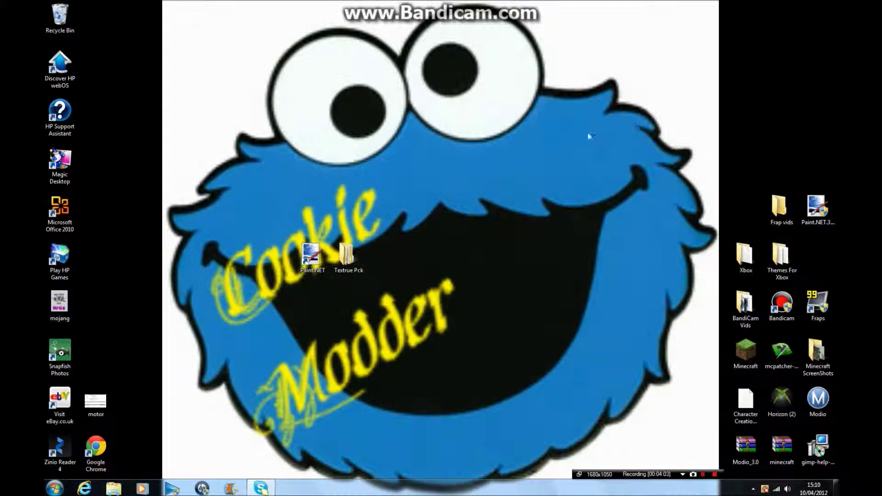